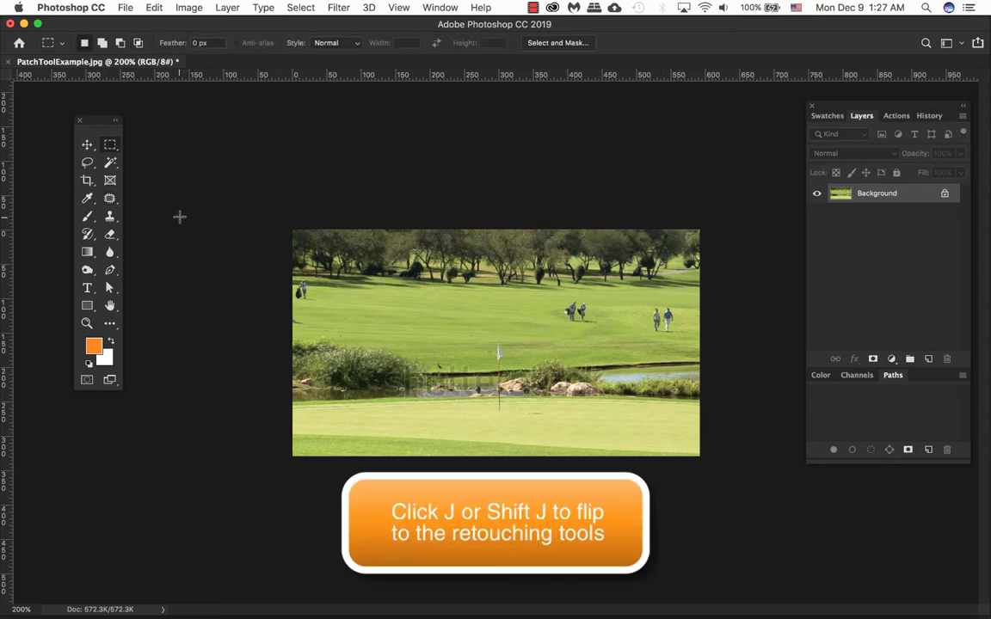
- Switch to the Patch Tool from the healing tools group
{"action": "key", "text": "j"}
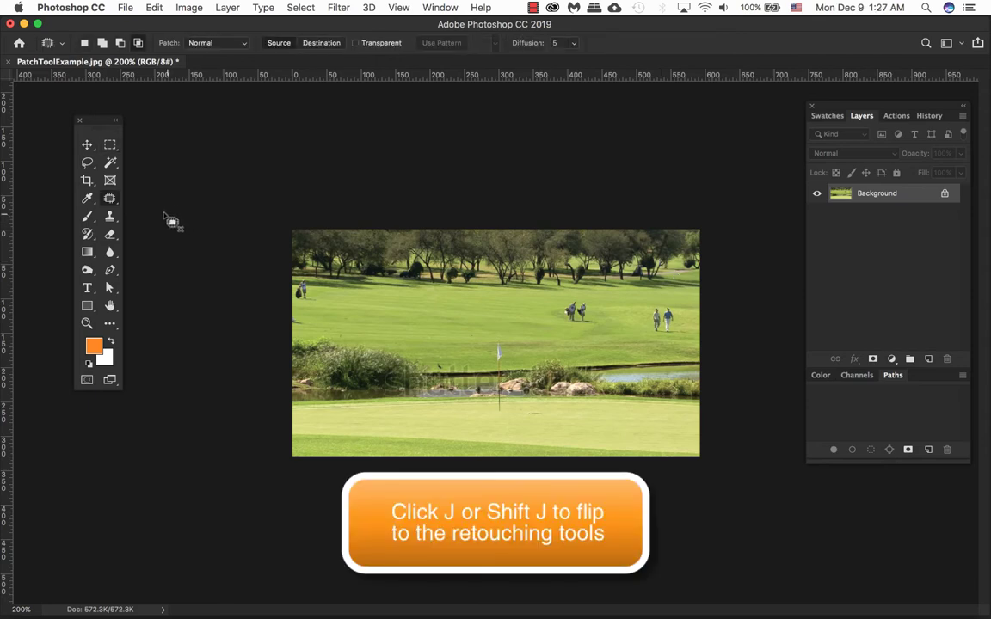
{"action": "left_click", "coordinate": [110, 200]}
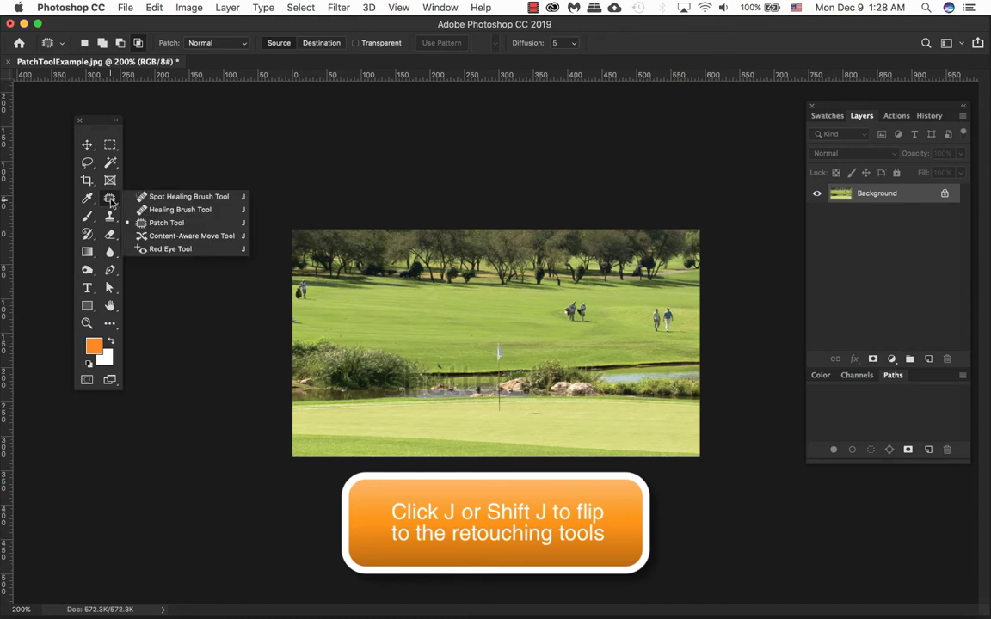
{"action": "left_click", "coordinate": [188, 227]}
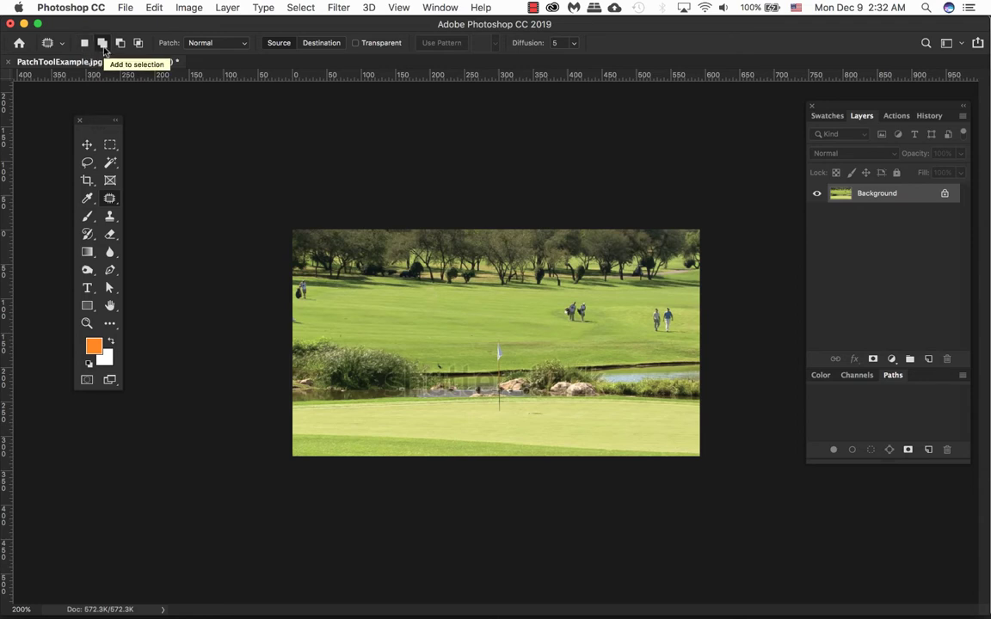
- Set the Patch tool to Add to selection and Content-Aware mode (Structure 1, Color 2)
{"action": "left_click", "coordinate": [103, 45]}
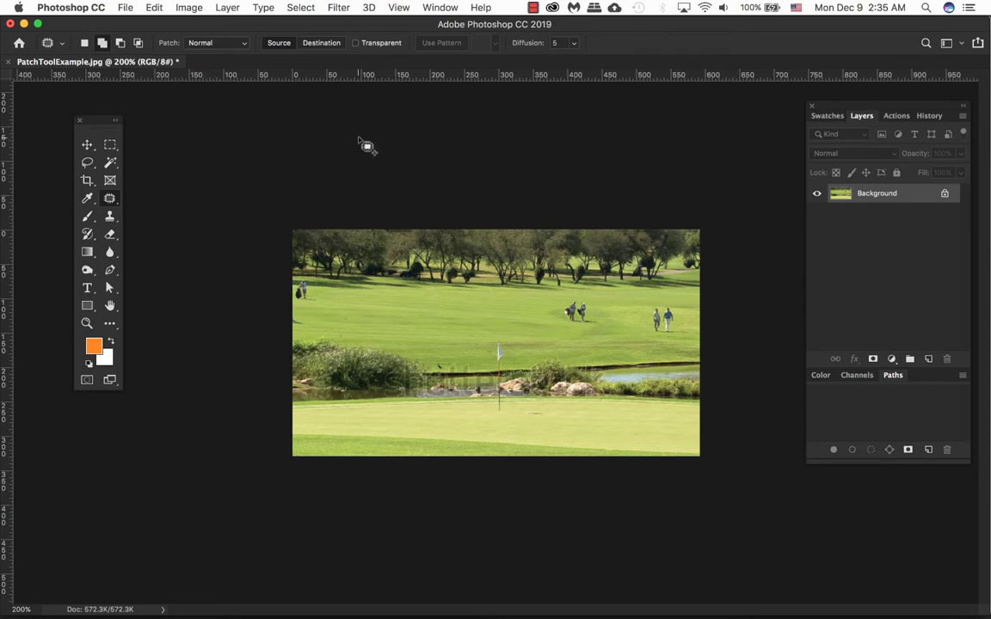
{"action": "left_click", "coordinate": [217, 43]}
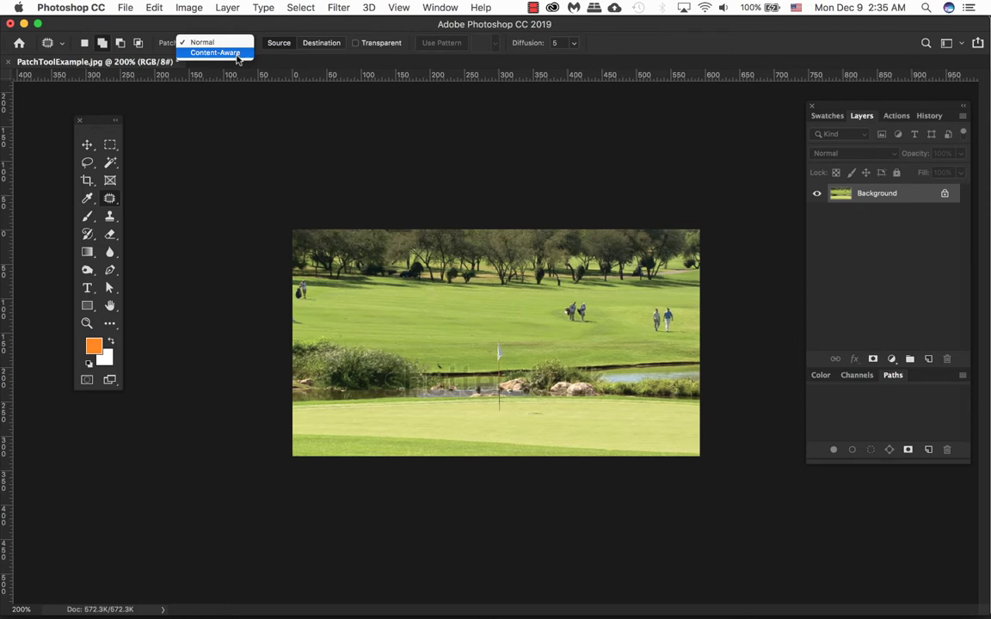
{"action": "left_click", "coordinate": [234, 53]}
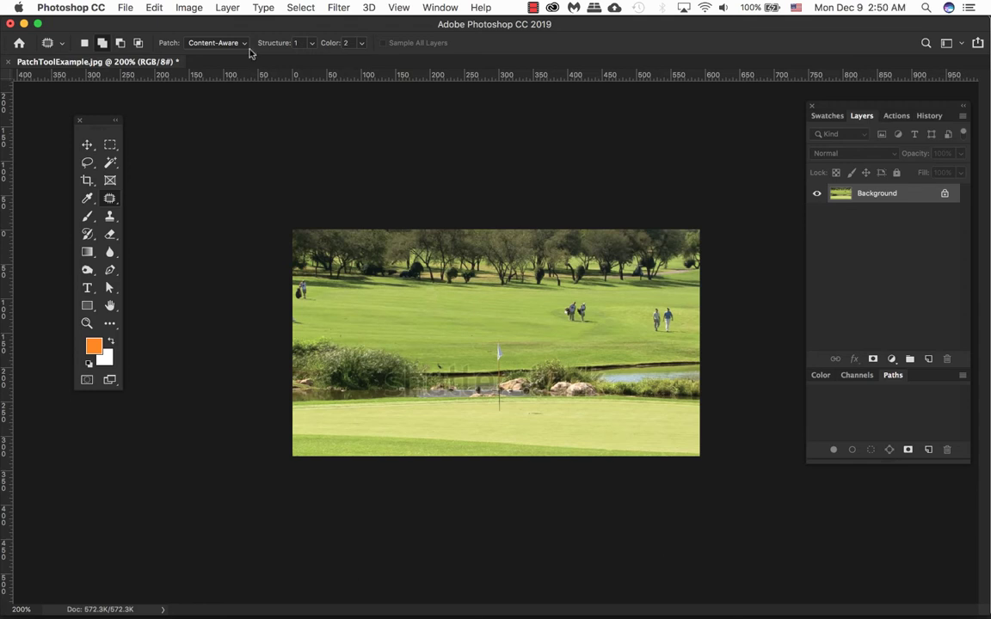
- Set the Patch tool to Normal mode, patching from Source with Transparent turned on
{"action": "left_click", "coordinate": [220, 43]}
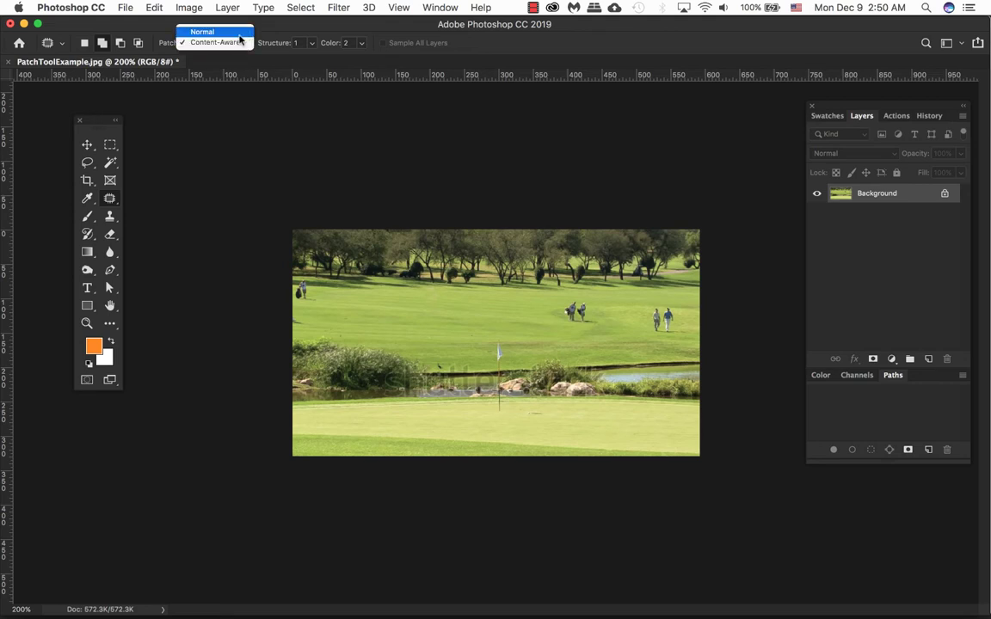
{"action": "left_click", "coordinate": [216, 31]}
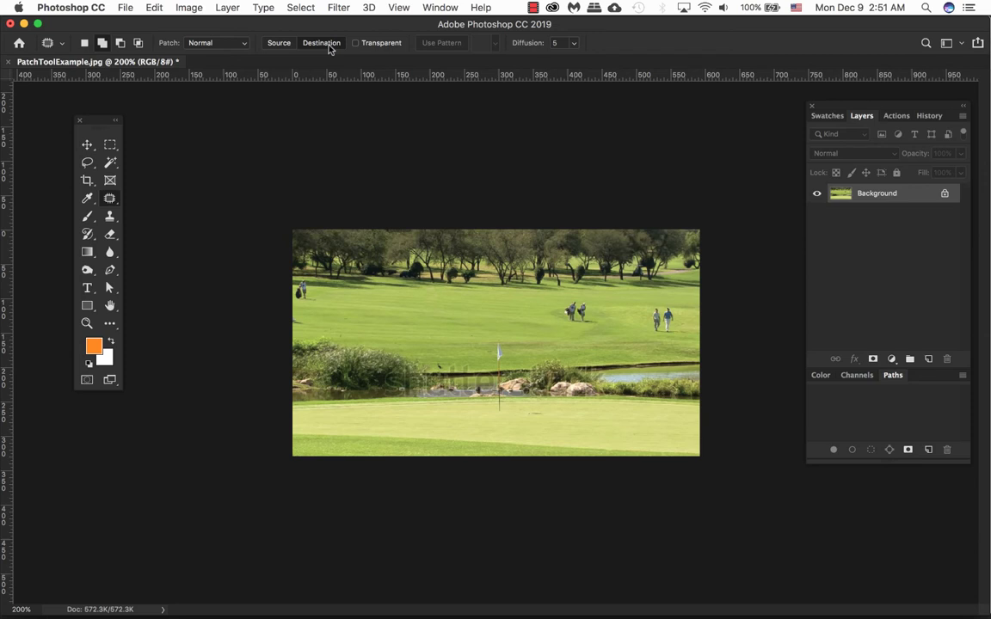
{"action": "left_click", "coordinate": [356, 43]}
{"action": "left_click", "coordinate": [277, 44]}
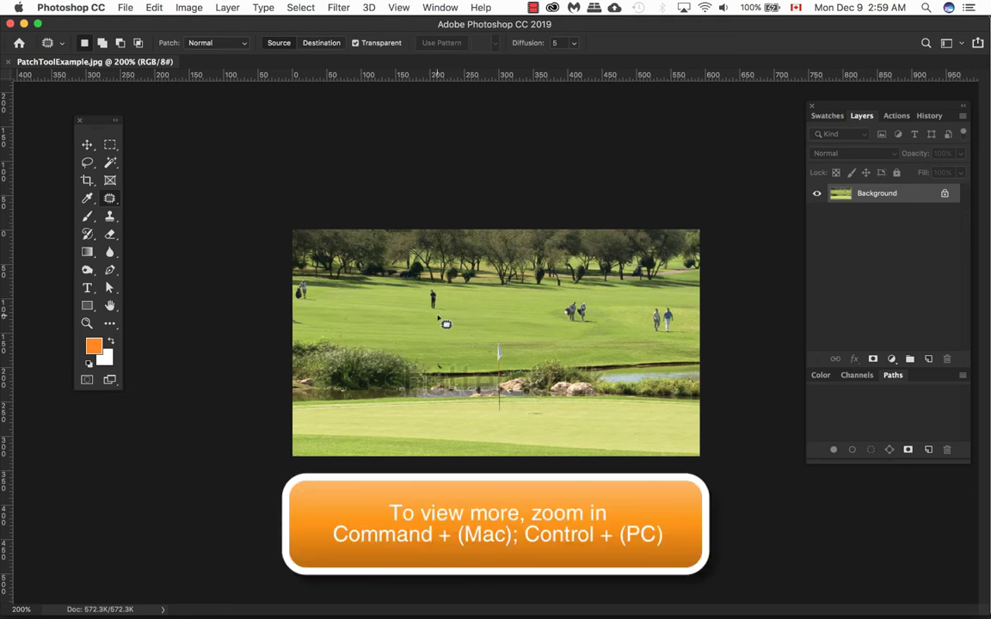
- Add an empty Layer 1 above Background and draw a patch outline around the lone golfer
{"action": "key", "text": "super+plus"}
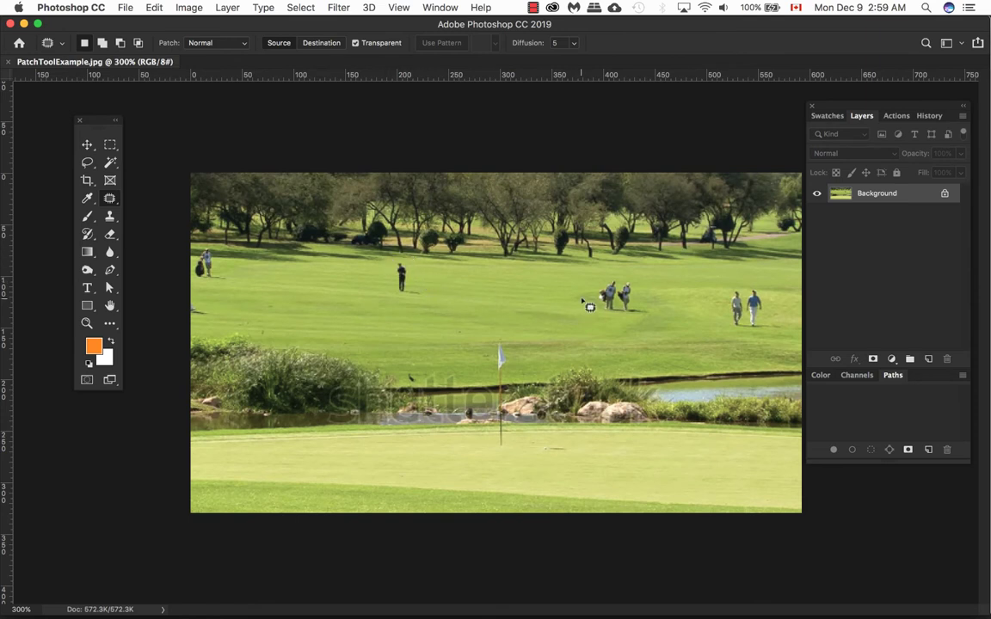
{"action": "left_click", "coordinate": [928, 359]}
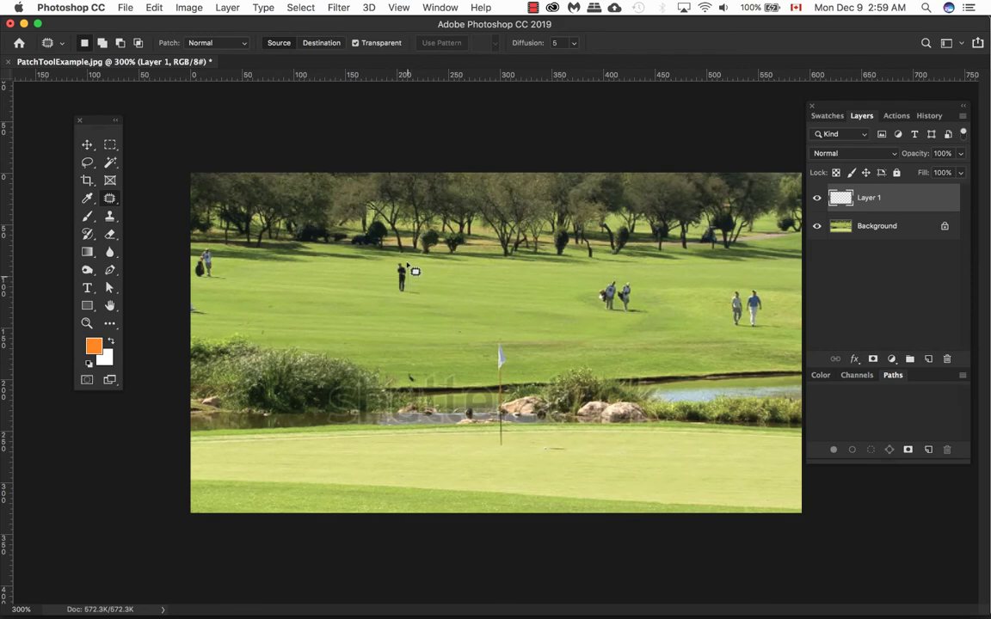
{"action": "mouse_move", "coordinate": [407, 266]}
{"action": "left_mouse_down"}
{"action": "mouse_move", "coordinate": [395, 259]}
{"action": "mouse_move", "coordinate": [400, 294]}
{"action": "mouse_move", "coordinate": [425, 284]}
{"action": "left_mouse_up"}
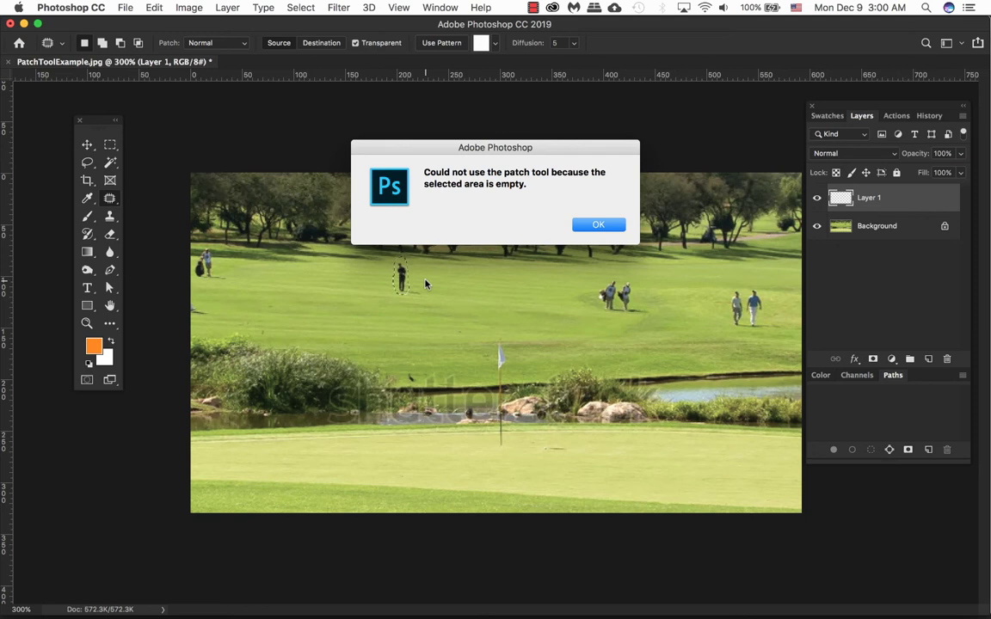
- Dismiss the empty-area alert, delete Layer 1, and patch the golfer with adjacent fairway grass
{"action": "left_click", "coordinate": [602, 225]}
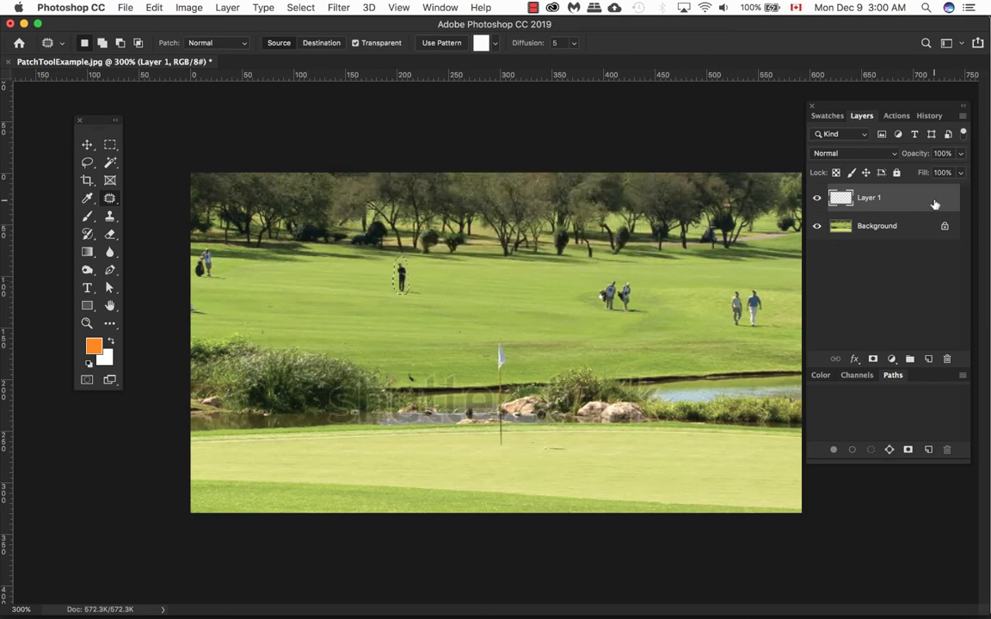
{"action": "left_click_drag", "start_coordinate": [935, 204], "coordinate": [947, 358]}
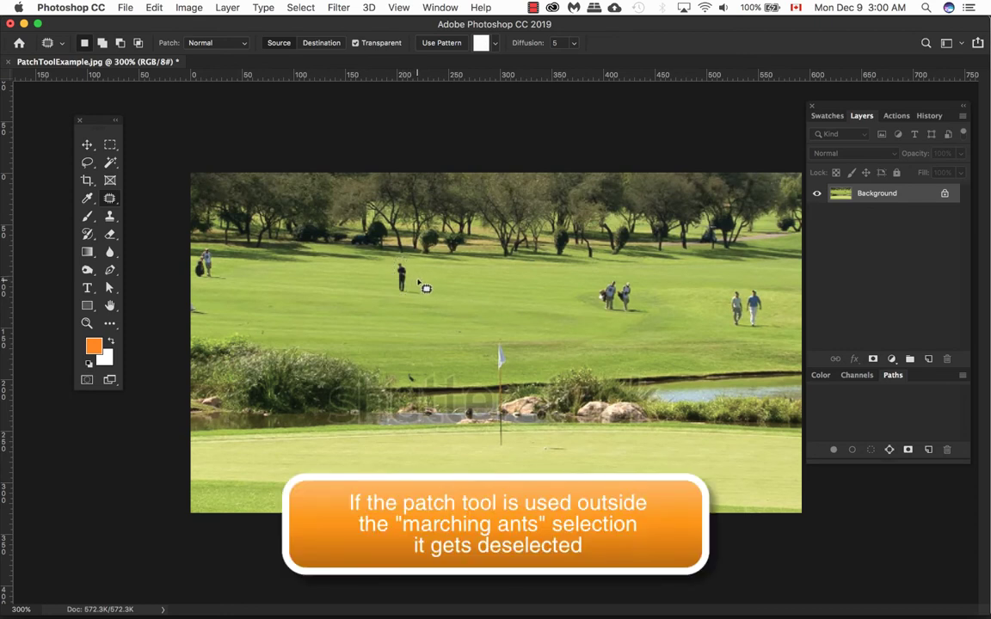
{"action": "left_click", "coordinate": [425, 288]}
{"action": "mouse_move", "coordinate": [414, 291]}
{"action": "left_mouse_down"}
{"action": "mouse_move", "coordinate": [418, 276]}
{"action": "mouse_move", "coordinate": [402, 265]}
{"action": "mouse_move", "coordinate": [411, 290]}
{"action": "left_mouse_up"}
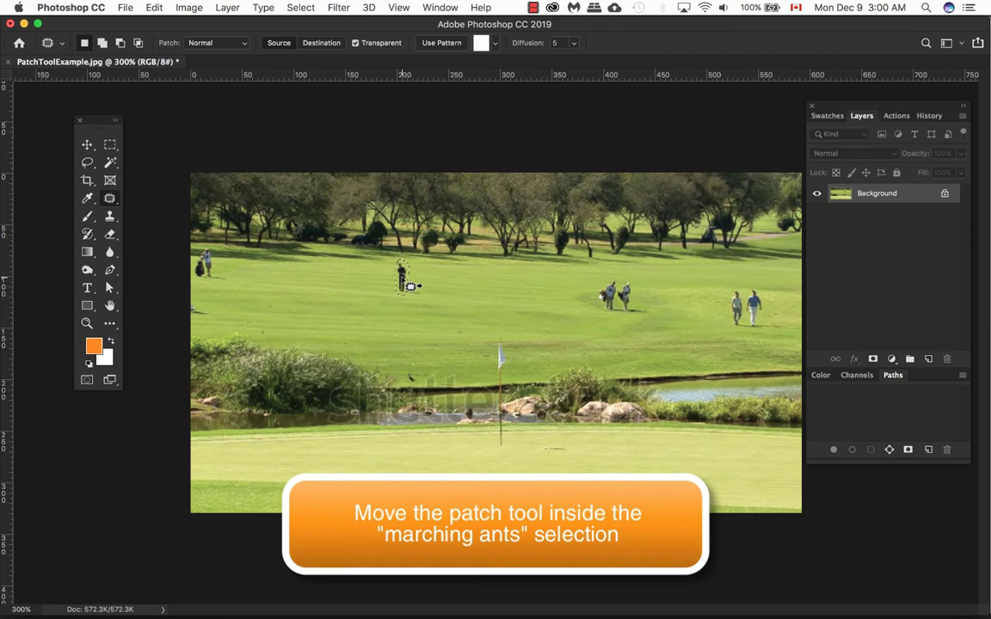
{"action": "left_click_drag", "start_coordinate": [410, 286], "coordinate": [425, 279]}
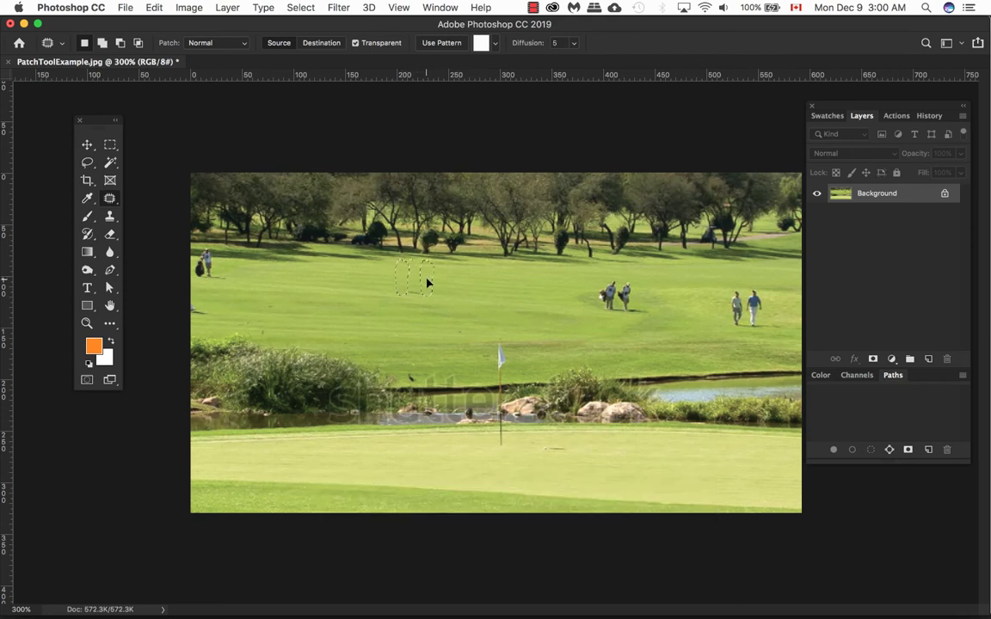
- Turn off Transparent and re-patch the golfer's spot with opaque grass from the left
{"action": "left_click_drag", "start_coordinate": [427, 283], "coordinate": [384, 277]}
{"action": "left_click", "coordinate": [355, 43]}
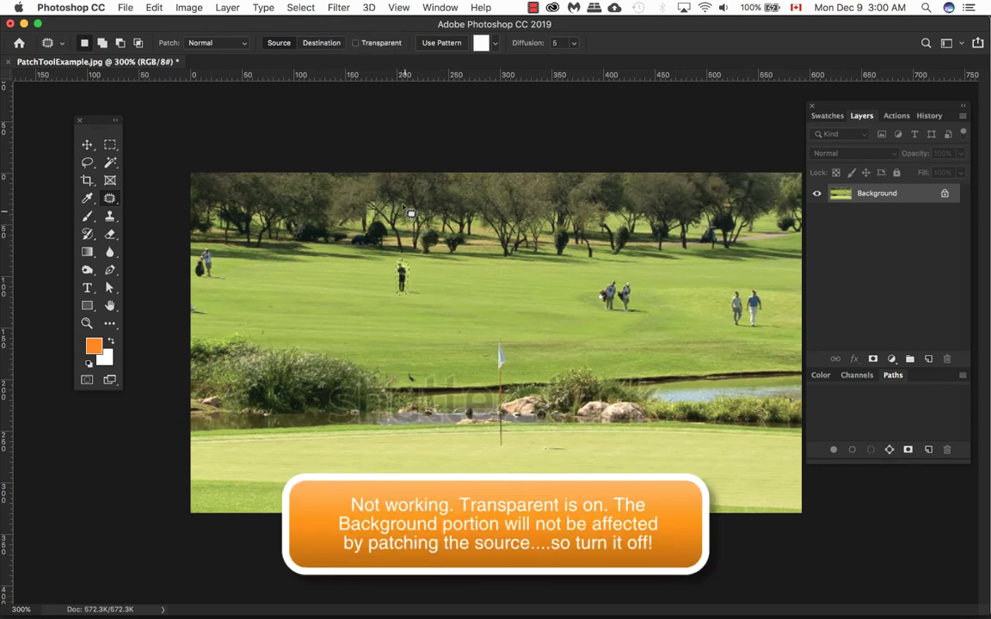
{"action": "left_click", "coordinate": [356, 44]}
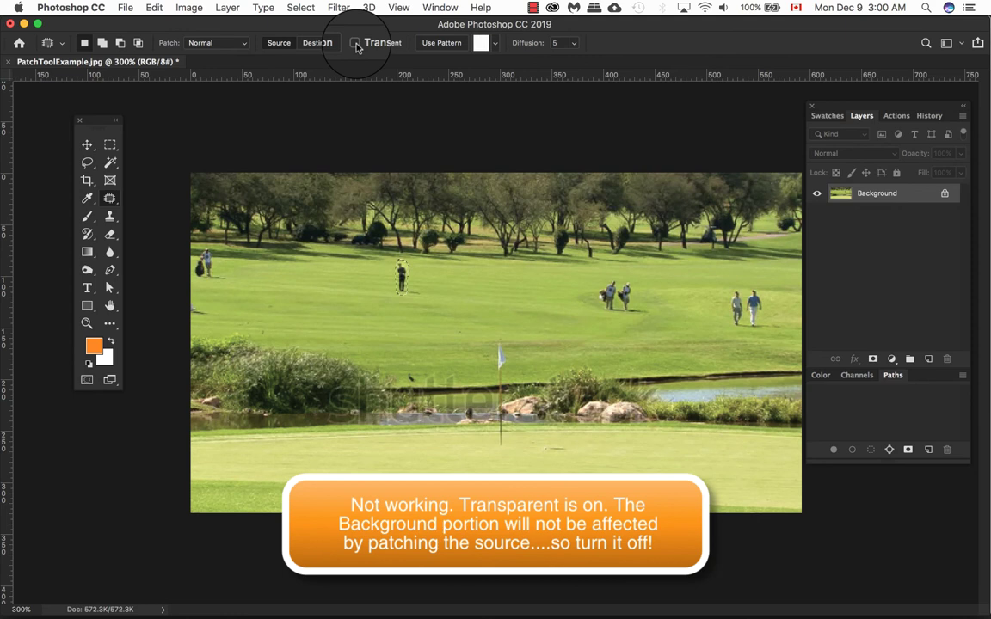
{"action": "left_click", "coordinate": [356, 44]}
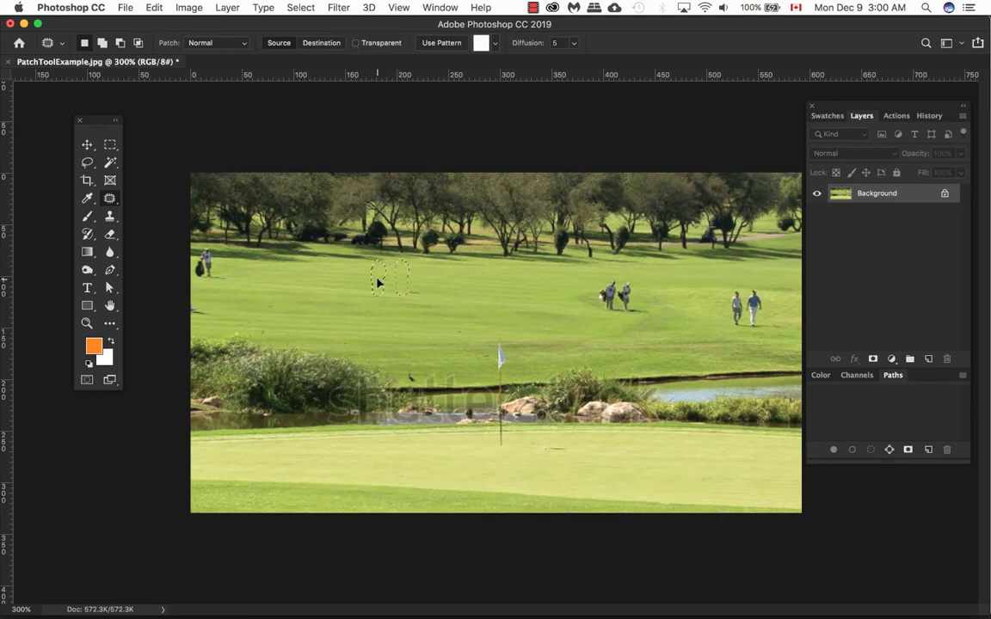
- Revert to an earlier Patch Selection state using undo and the History panel
{"action": "left_click", "coordinate": [442, 290]}
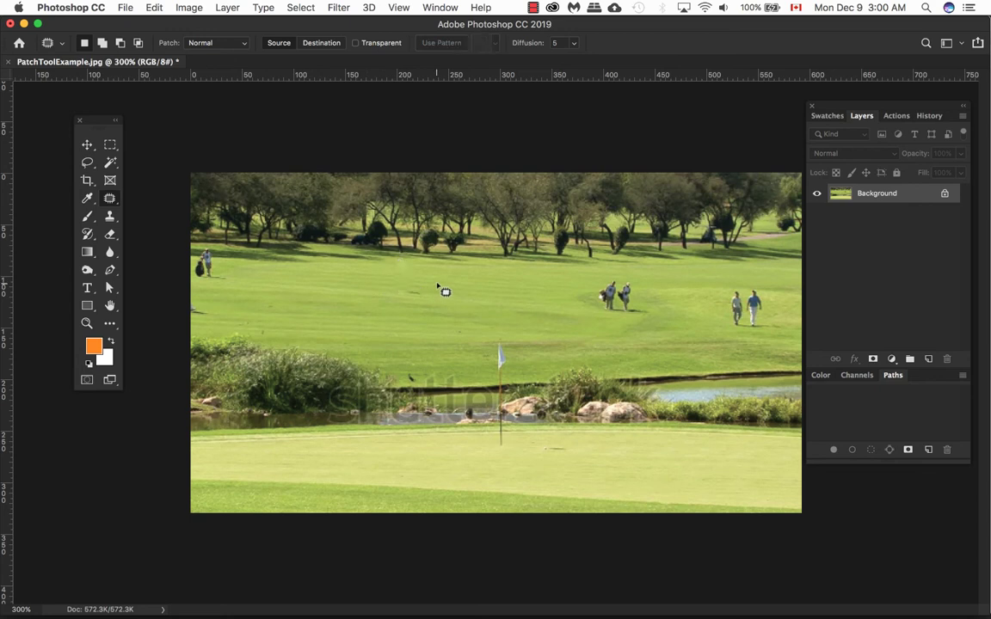
{"action": "key", "text": "super+z"}
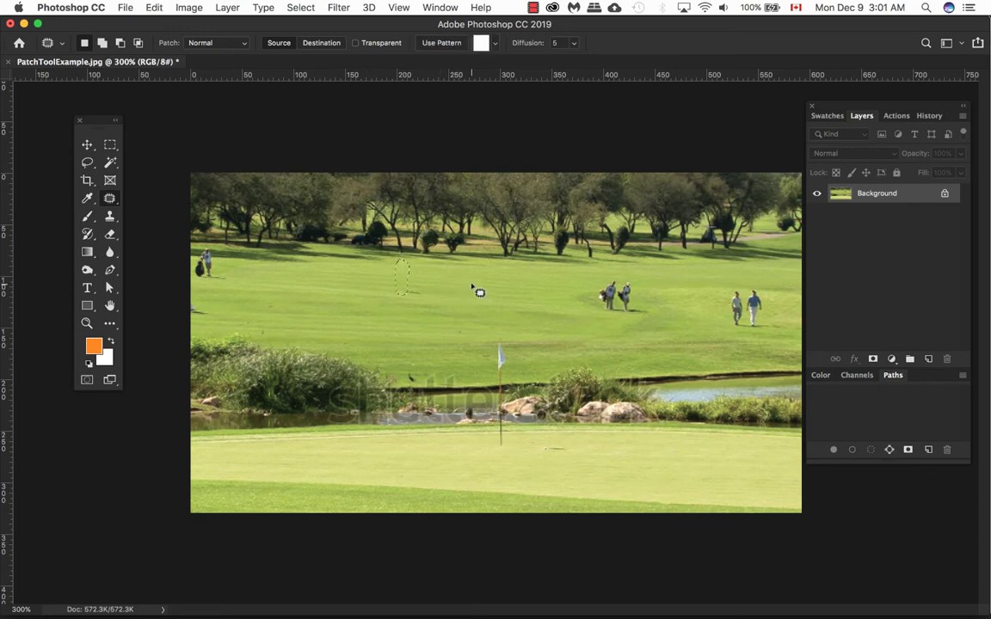
{"action": "left_click", "coordinate": [929, 115]}
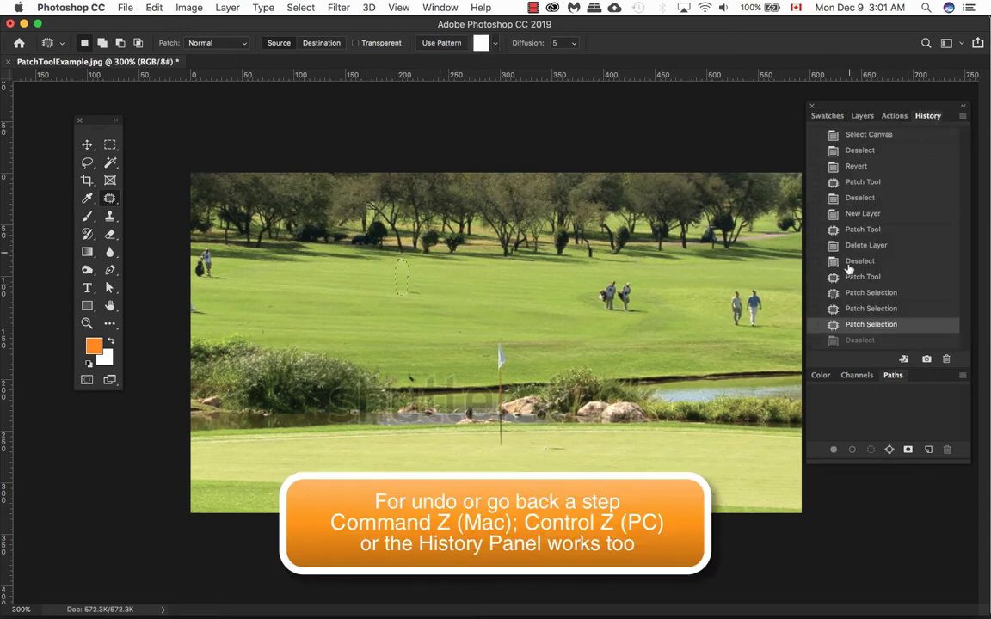
{"action": "left_click", "coordinate": [871, 308]}
{"action": "left_click", "coordinate": [862, 116]}
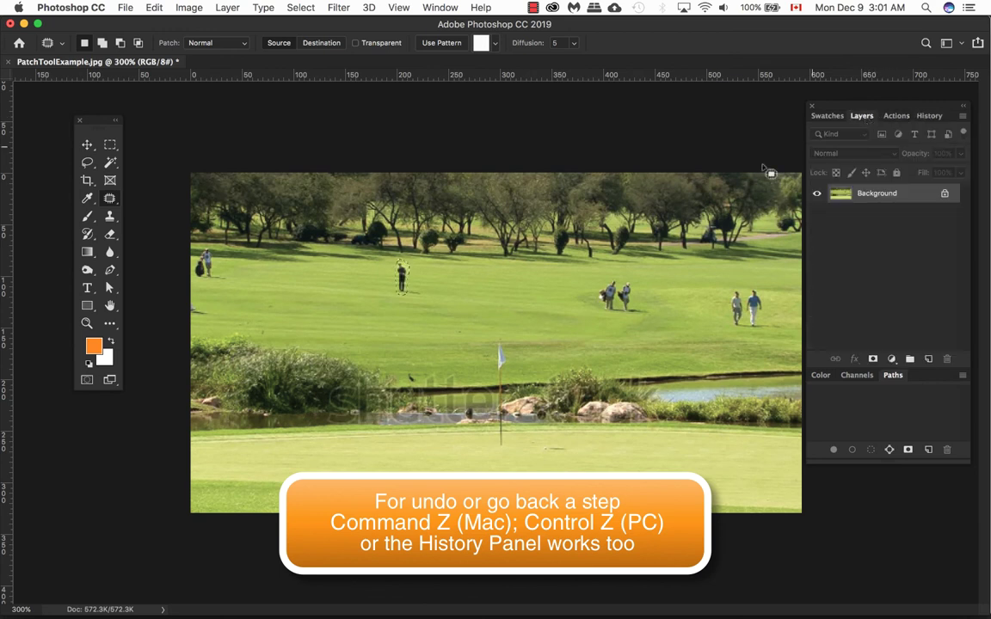
- Re-patch the golfer's spot with grass from the left and right, then deselect
{"action": "left_click_drag", "start_coordinate": [408, 293], "coordinate": [365, 285]}
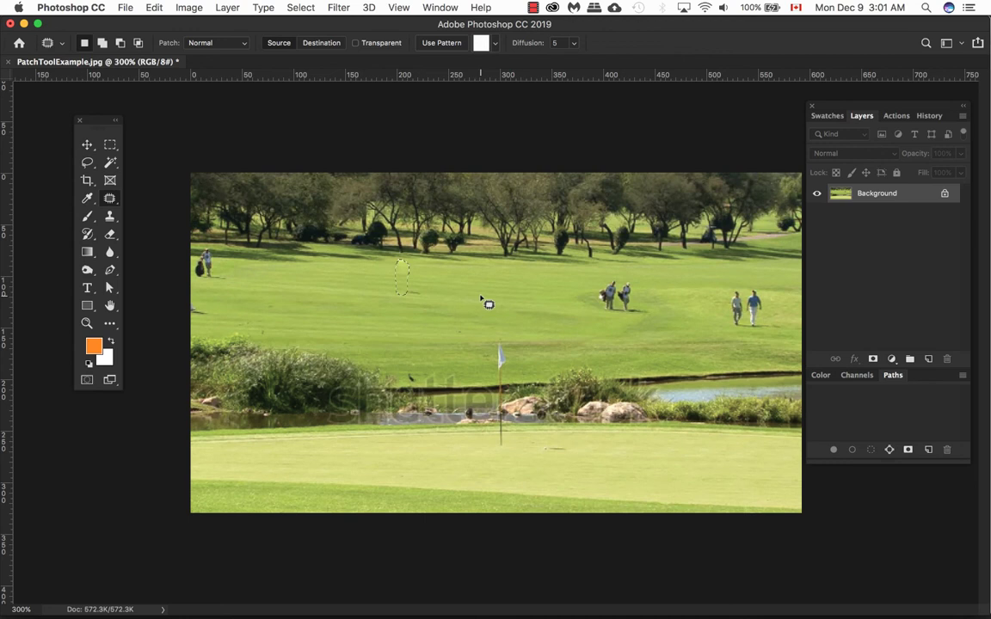
{"action": "left_click_drag", "start_coordinate": [402, 283], "coordinate": [450, 289]}
{"action": "key", "text": "super+d"}
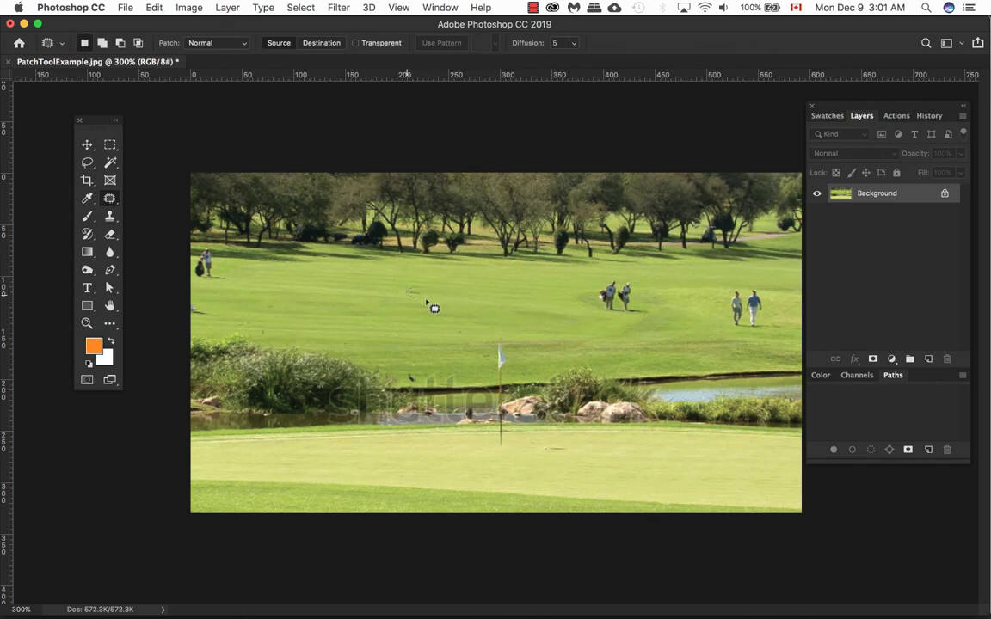
{"action": "left_click_drag", "start_coordinate": [416, 291], "coordinate": [417, 295]}
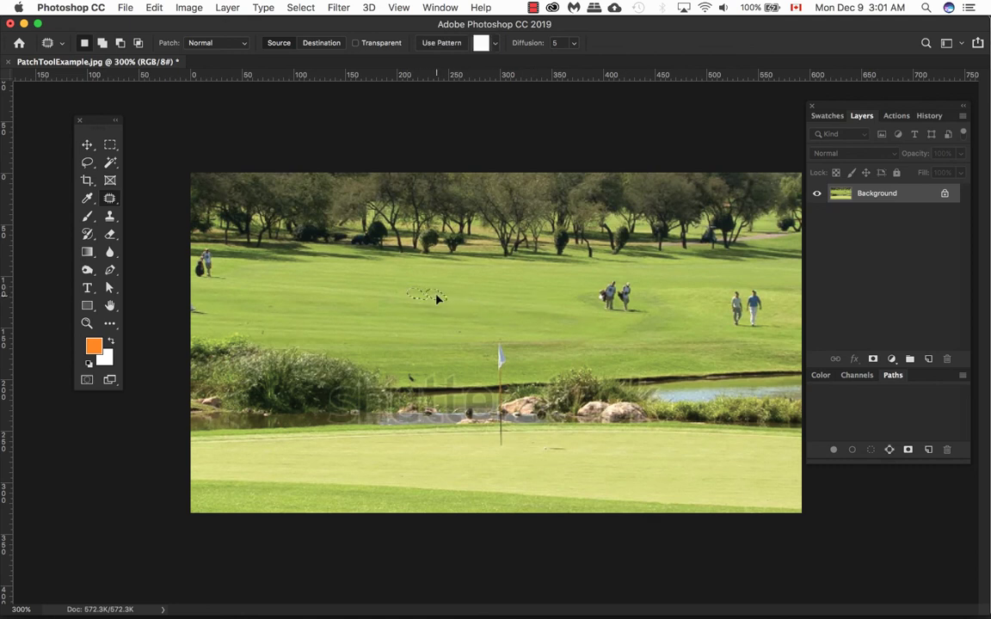
{"action": "key", "text": "super+d"}
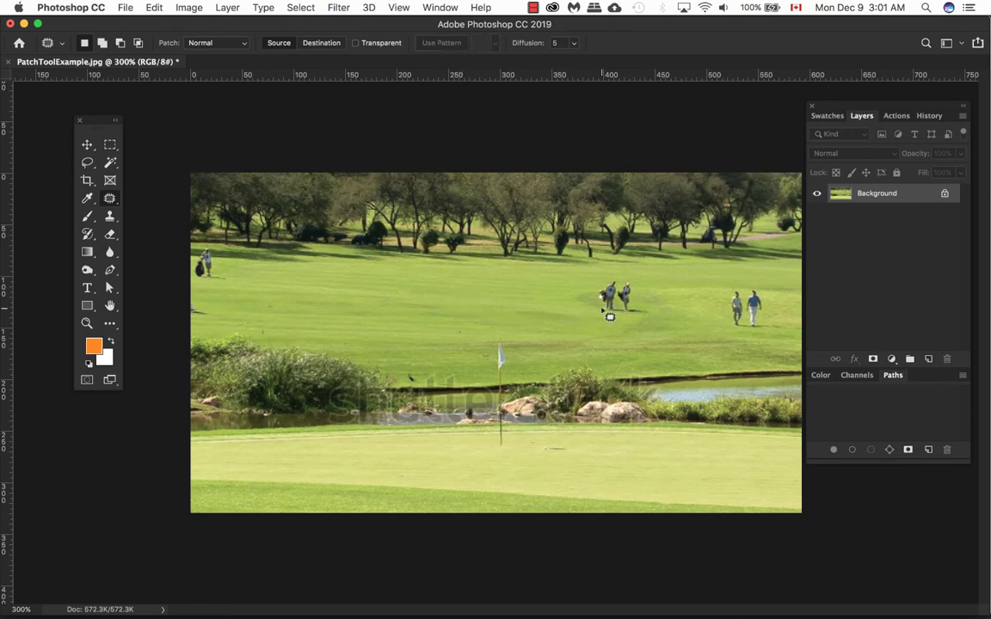